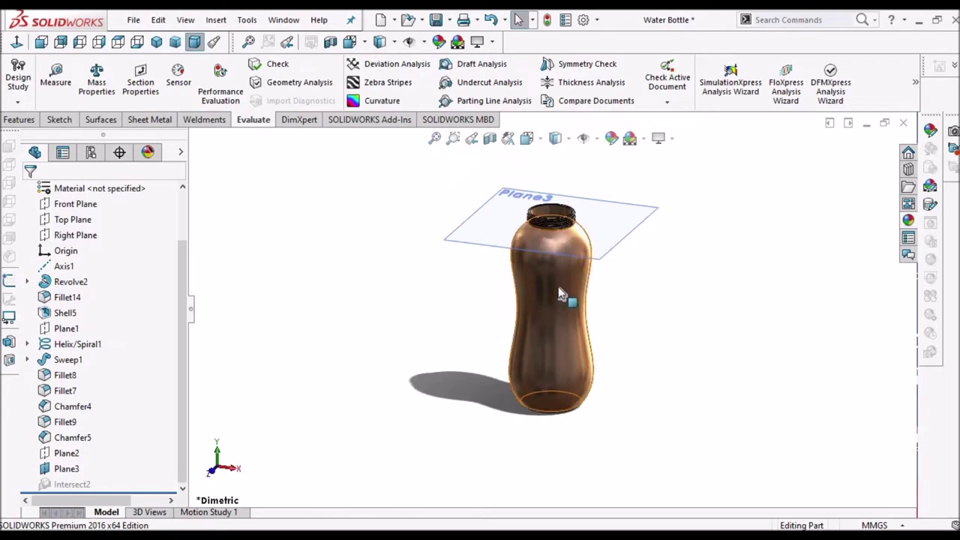
Orbit and zoom around the bottle neck and Plane3, then return to the dimetric view
mouse_move(561, 294)
middle_down()
mouse_move(569, 302)
mouse_move(555, 404)
mouse_move(568, 368)
mouse_move(528, 311)
mouse_move(576, 303)
middle_up()
scroll(585, 352, down, 3)
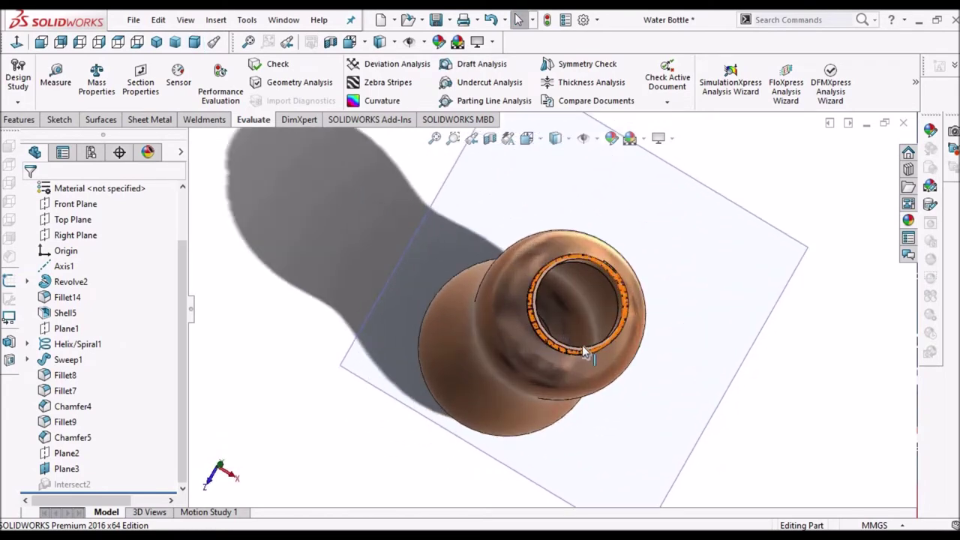
middle_drag(584, 352, 527, 379)
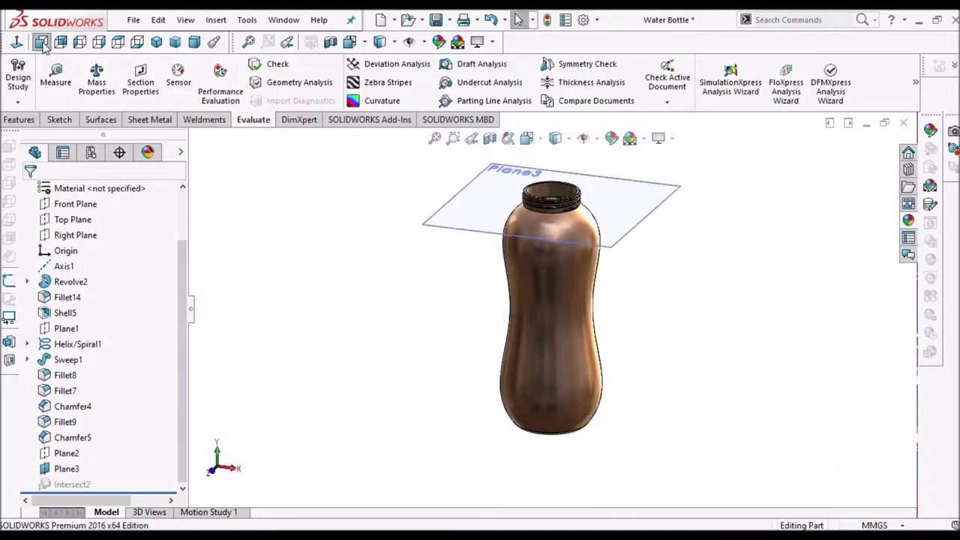
click(41, 43)
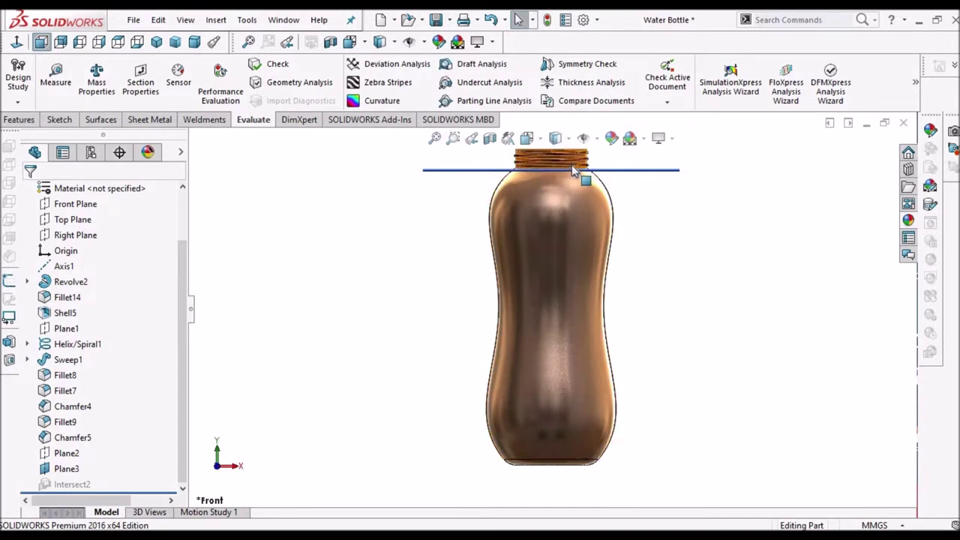
middle_drag(610, 177, 570, 225)
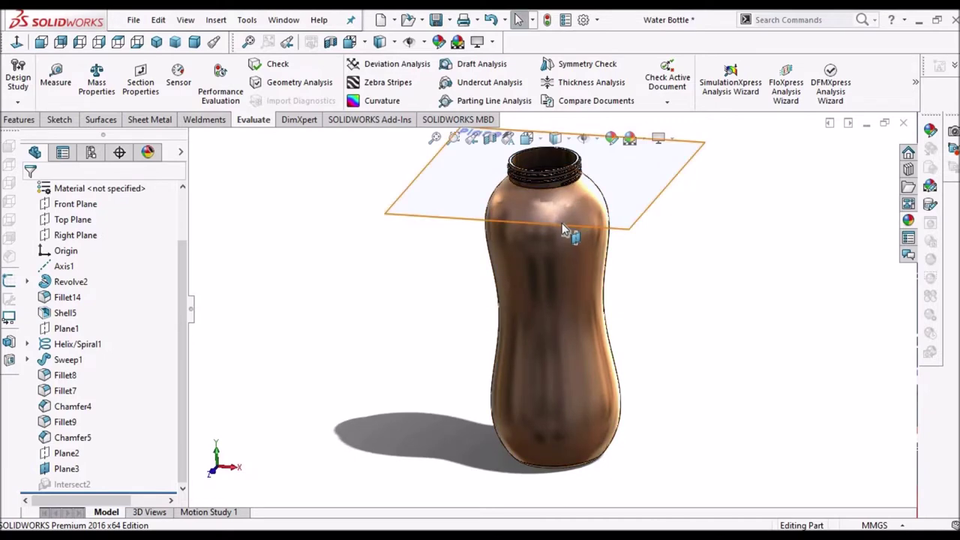
scroll(564, 229, up, 2)
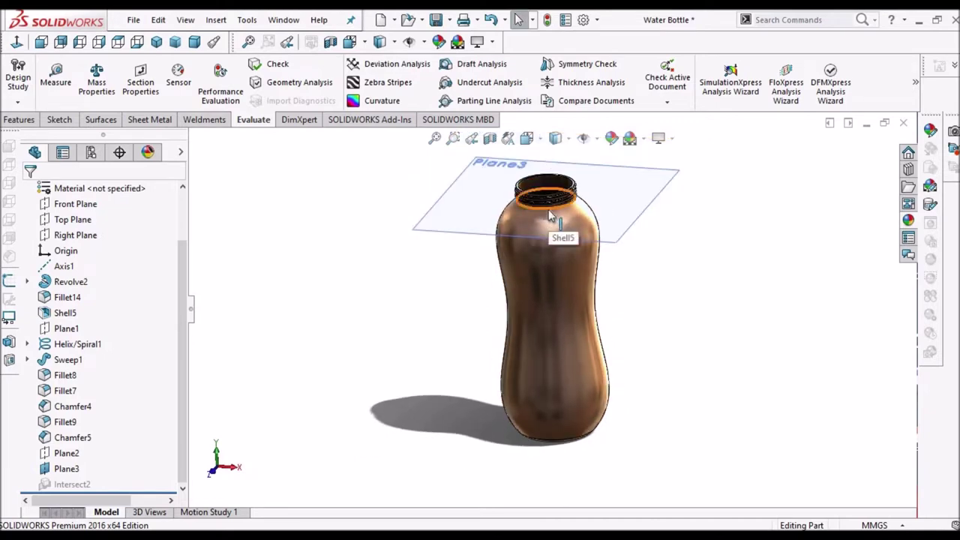
scroll(551, 218, down, 3)
middle_drag(551, 217, 666, 200)
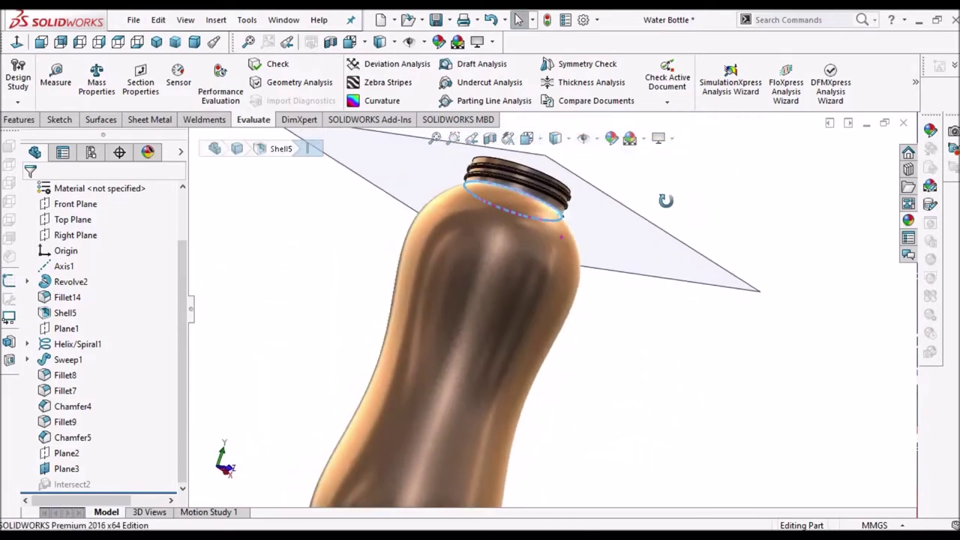
click(195, 41)
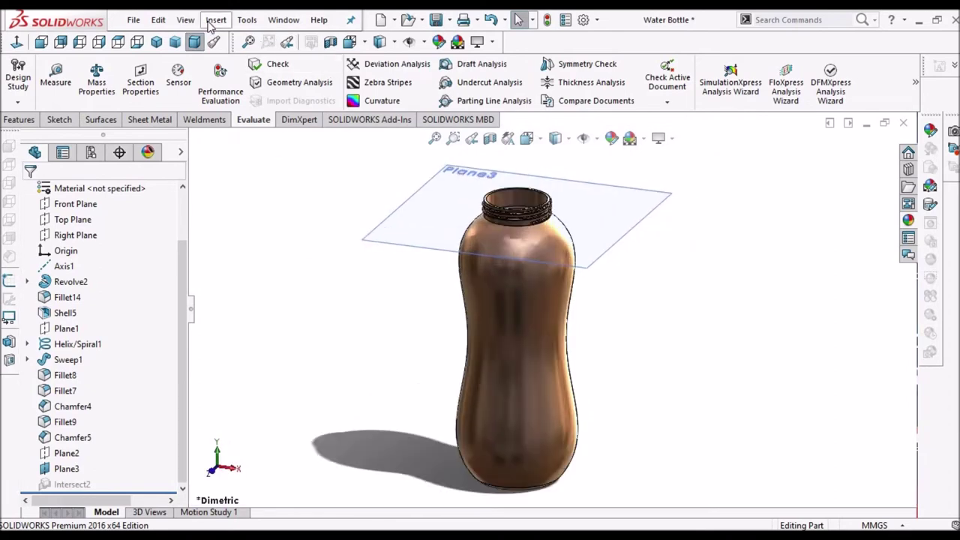
Start an Intersect feature with the Chamfer5 bottle body and Plane3 as selections
click(214, 21)
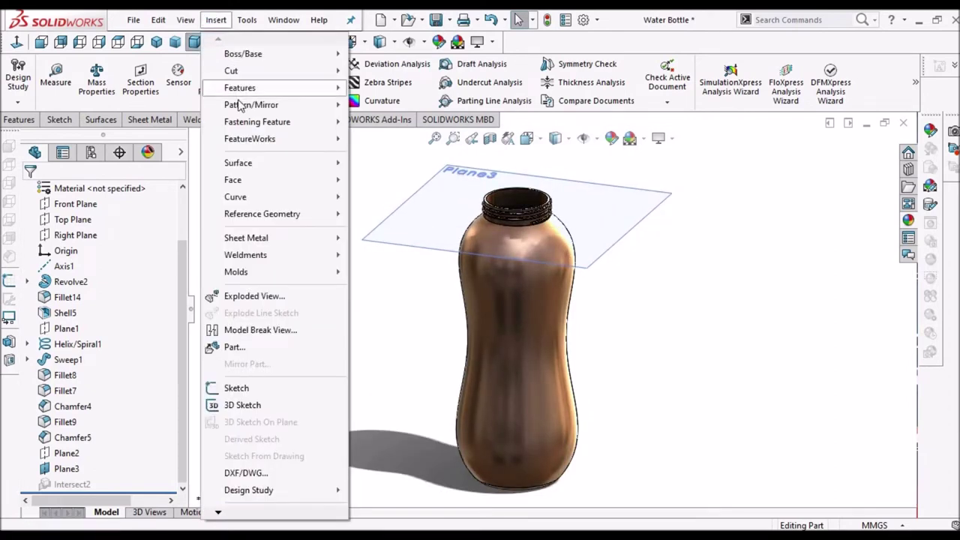
mouse_move(240, 90)
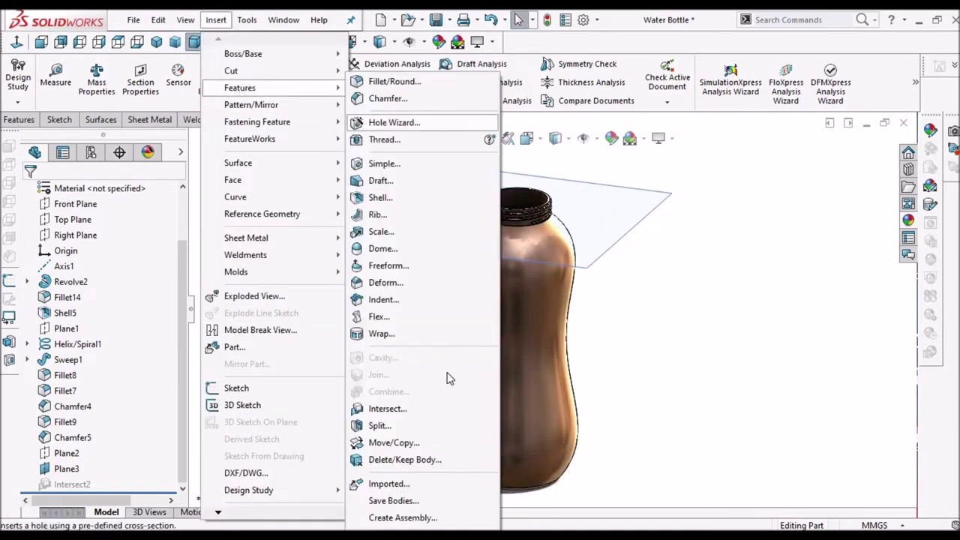
click(409, 407)
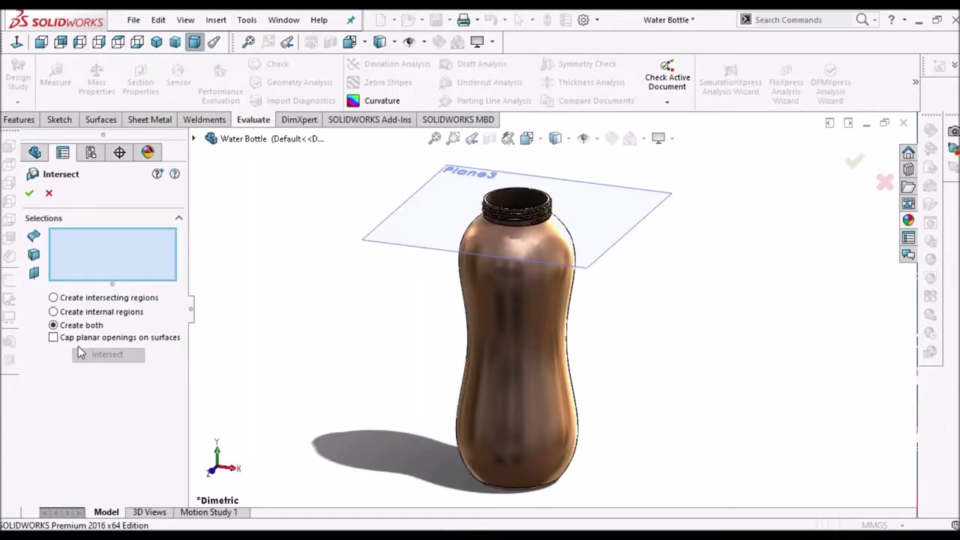
click(516, 293)
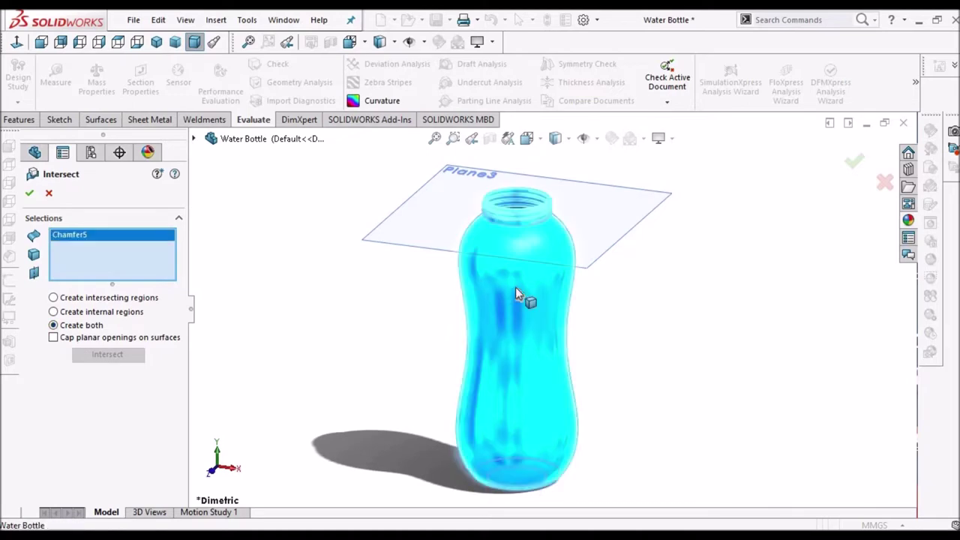
click(602, 199)
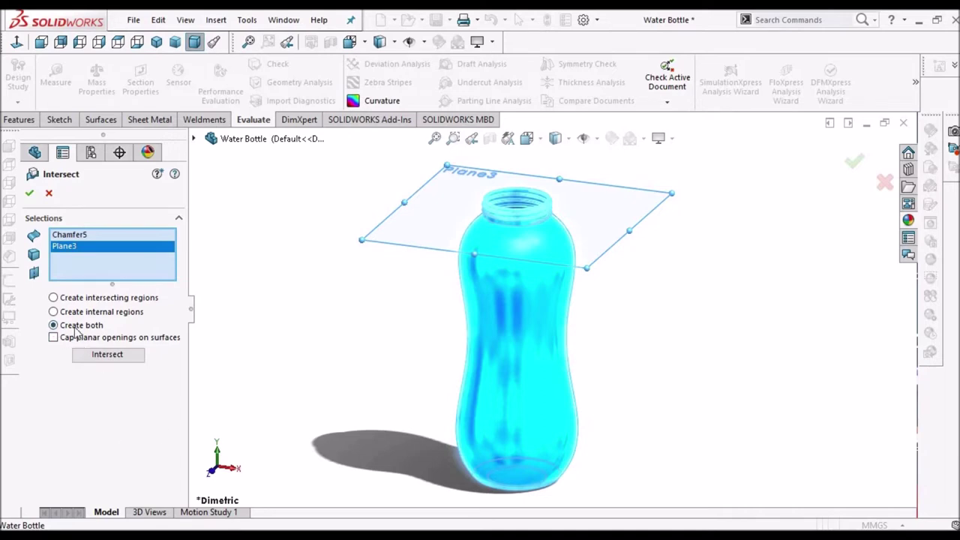
Compute the intersection regions and preview Region 1 inside the bottle opening
click(109, 355)
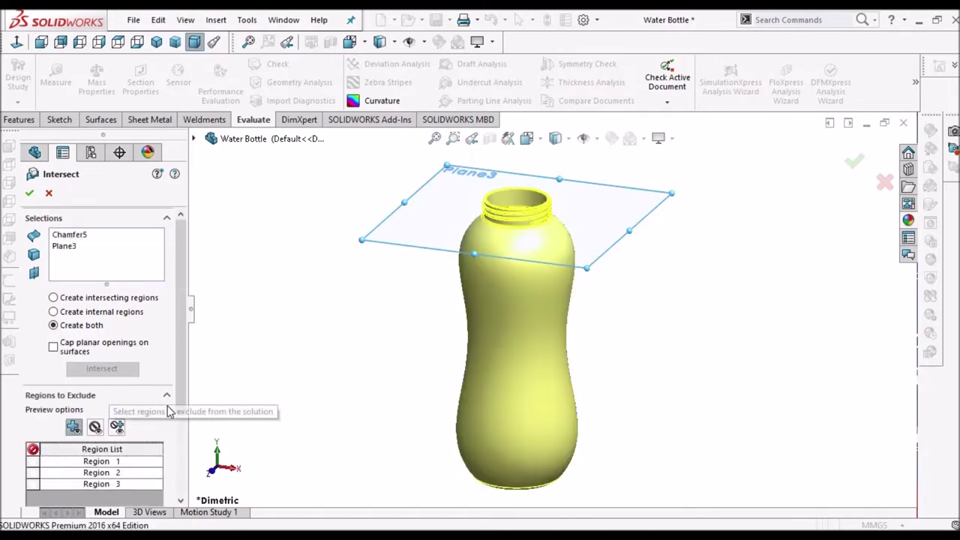
scroll(165, 431, down, 3)
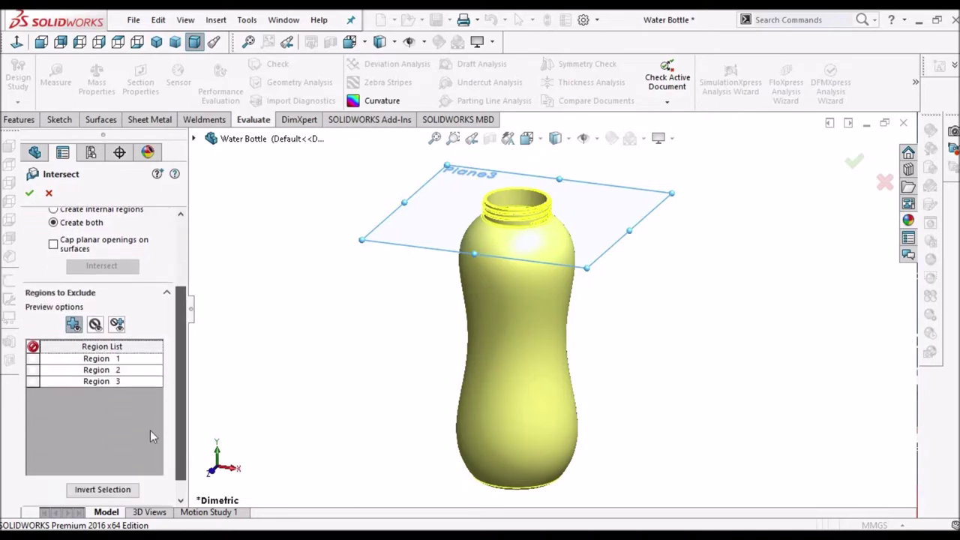
click(103, 361)
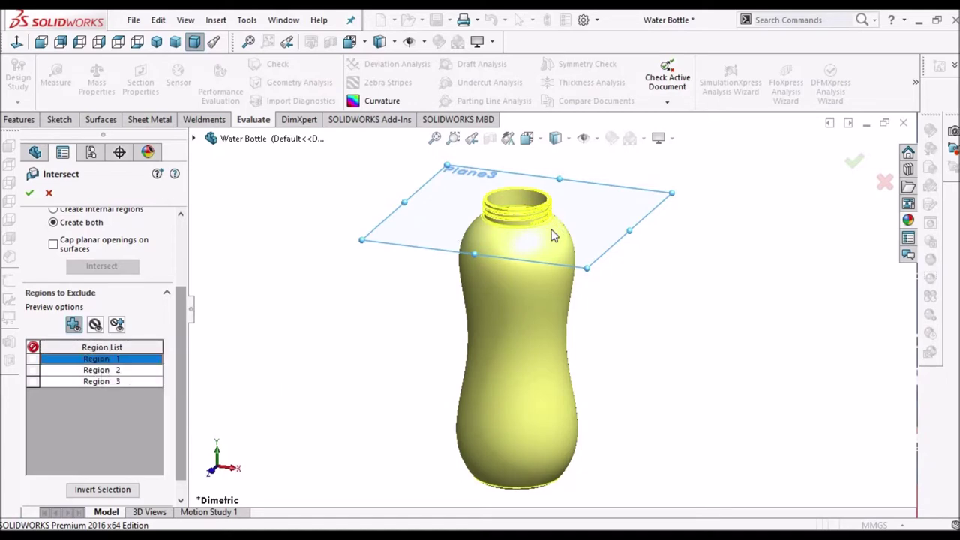
middle_drag(552, 234, 509, 274)
scroll(509, 274, down, 4)
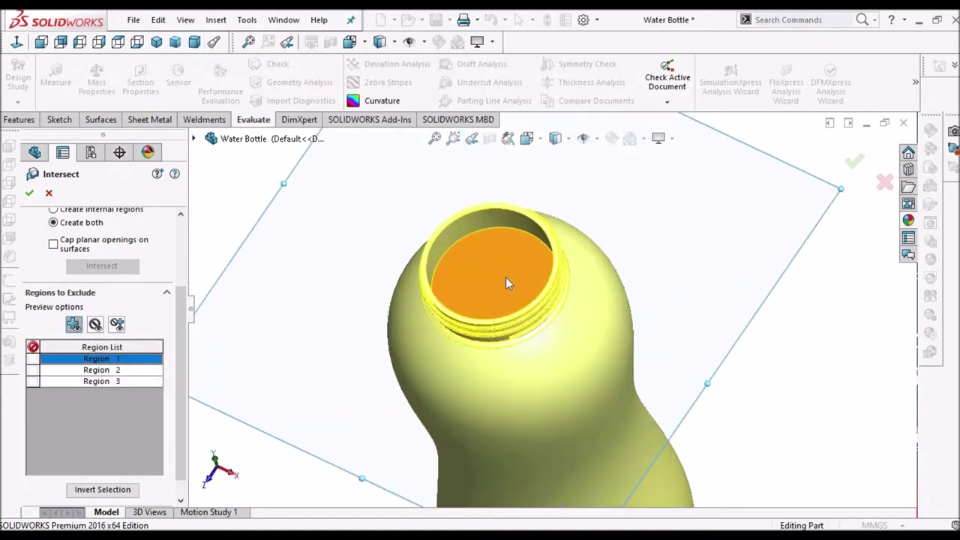
Compare previews of Region 2, Region 3 and Region 1 on the bottle
click(96, 369)
scroll(429, 322, up, 5)
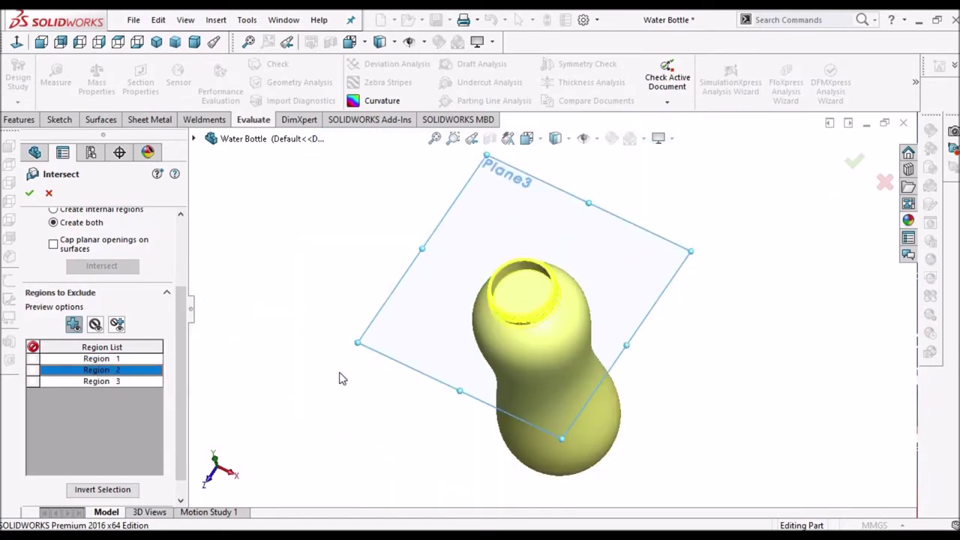
middle_drag(499, 365, 266, 360)
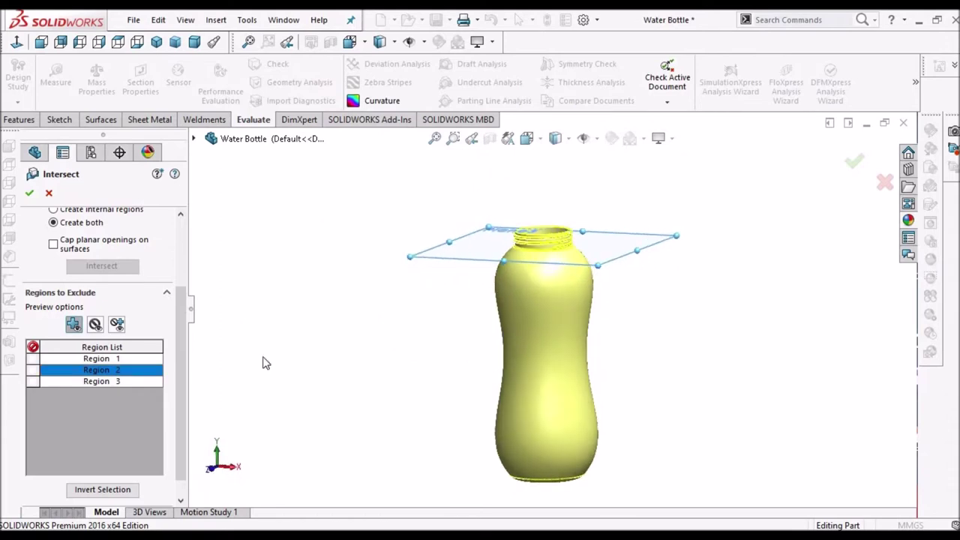
click(101, 372)
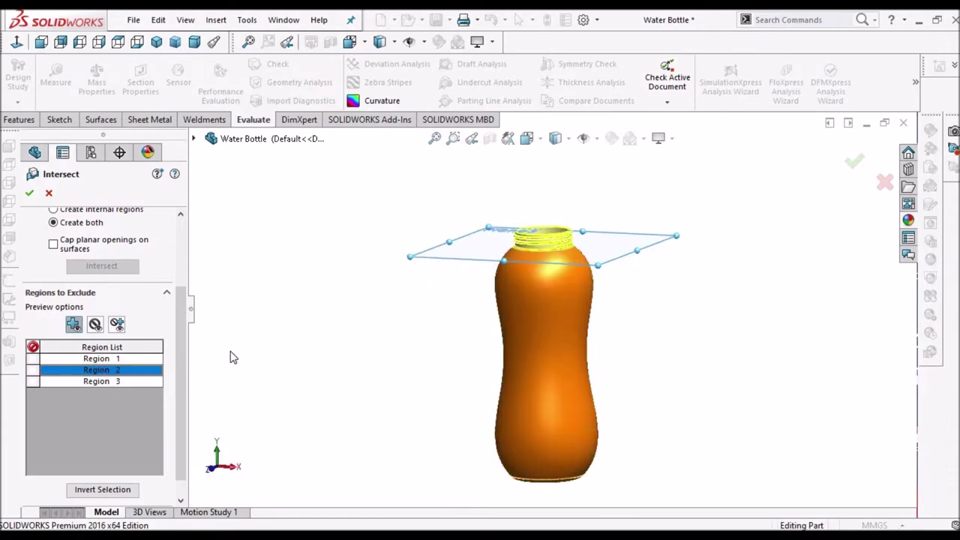
click(106, 382)
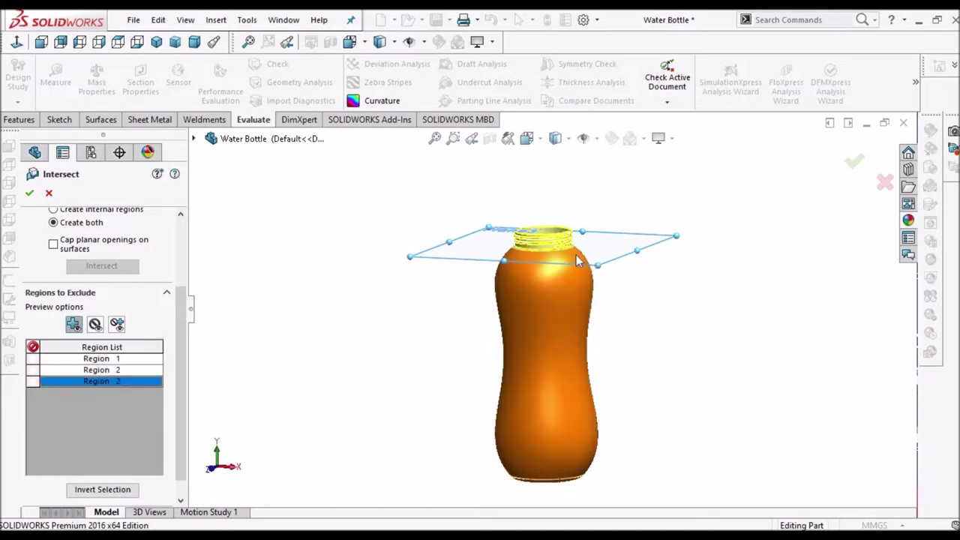
scroll(577, 260, down, 3)
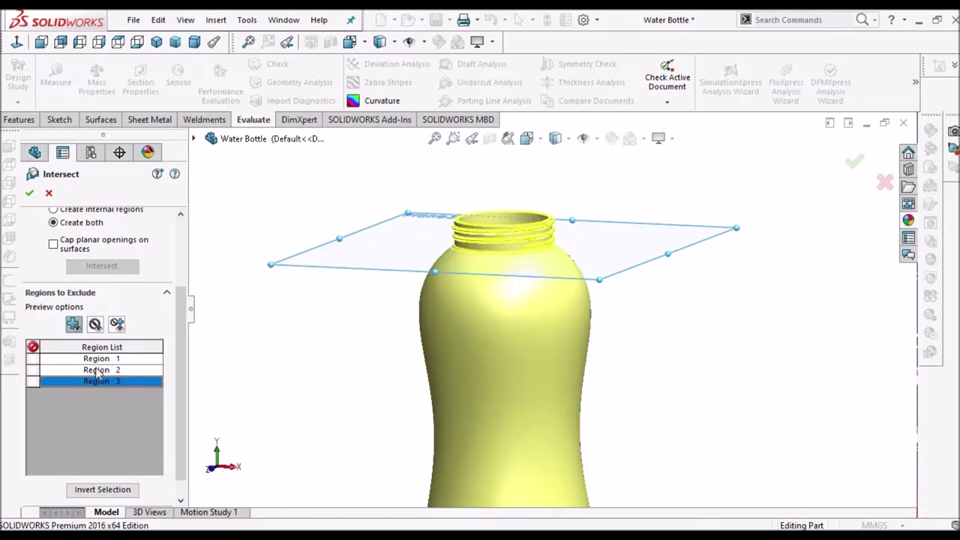
click(98, 371)
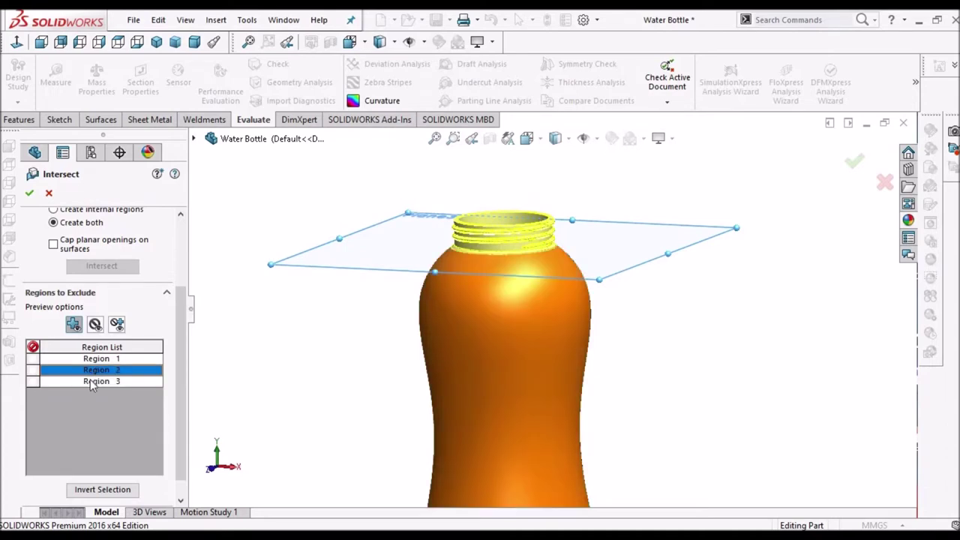
click(91, 383)
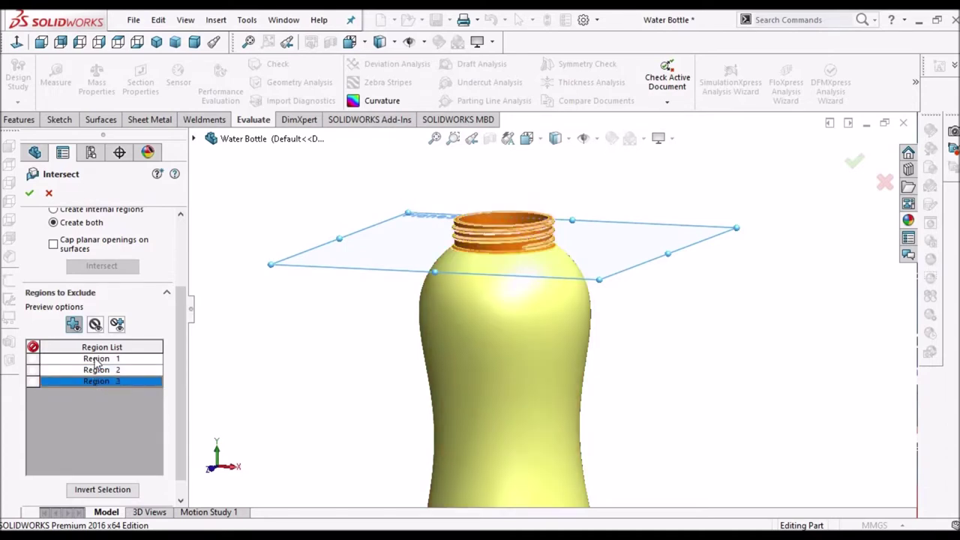
click(96, 359)
scroll(96, 362, up, 3)
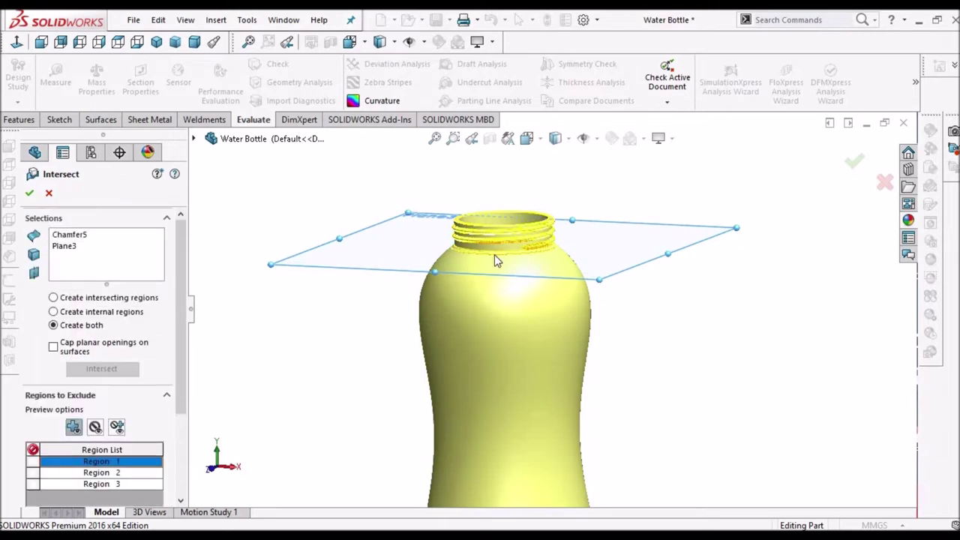
middle_drag(484, 337, 525, 360)
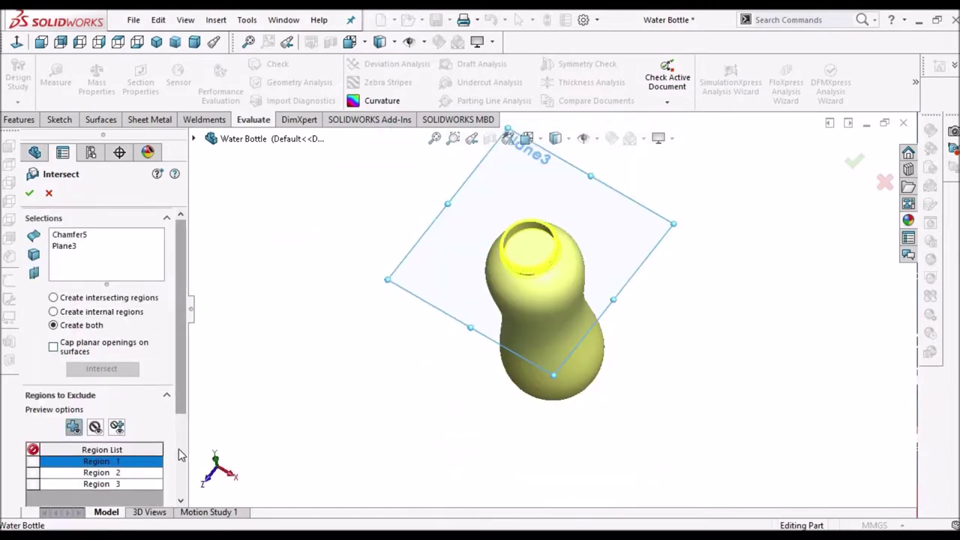
scroll(177, 450, down, 2)
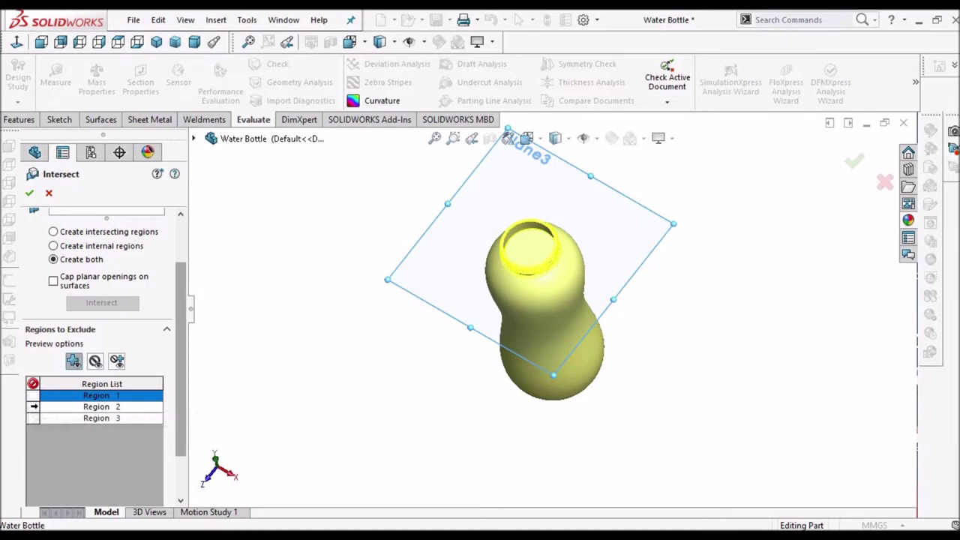
Tick Region 2 and Region 3 under Regions to Exclude and orbit to check the preview
click(33, 406)
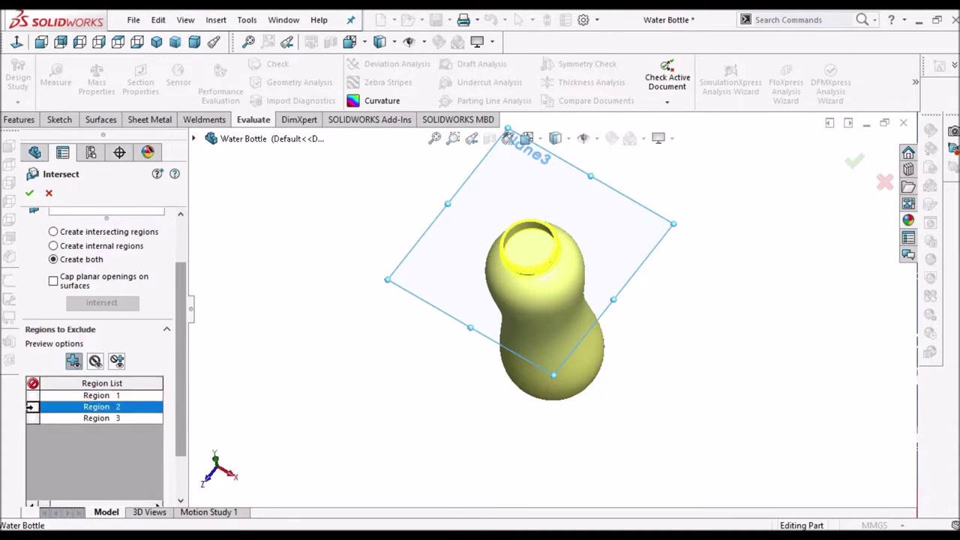
click(32, 407)
click(31, 417)
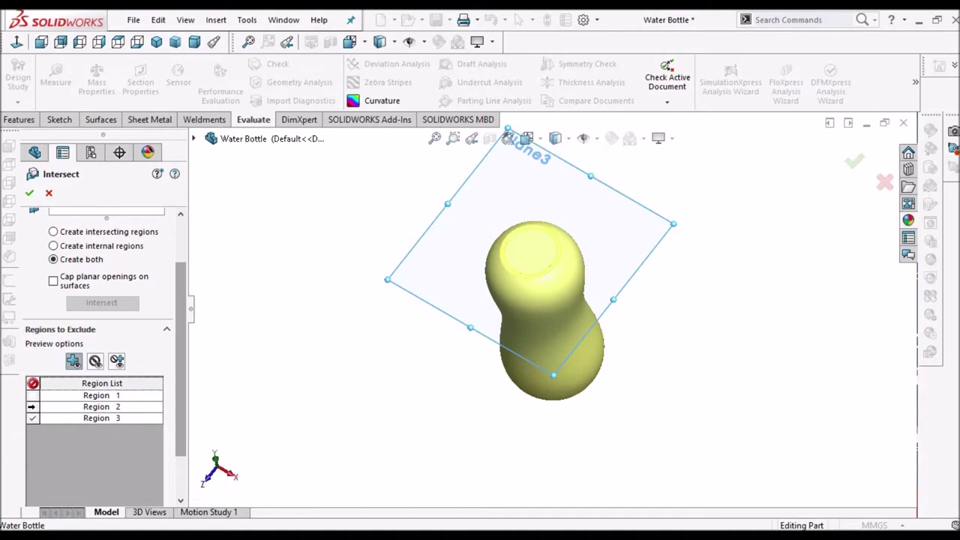
click(31, 407)
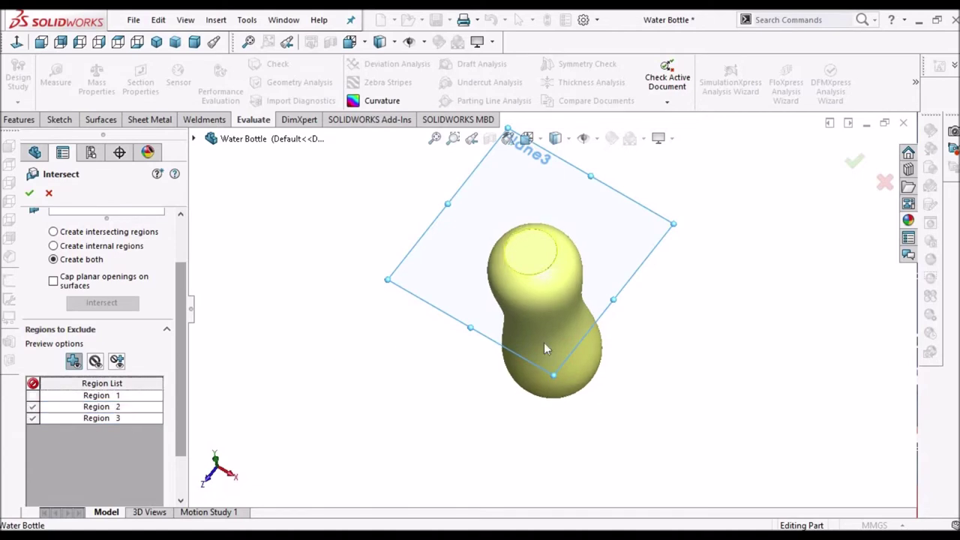
middle_drag(564, 232, 567, 274)
scroll(543, 300, down, 3)
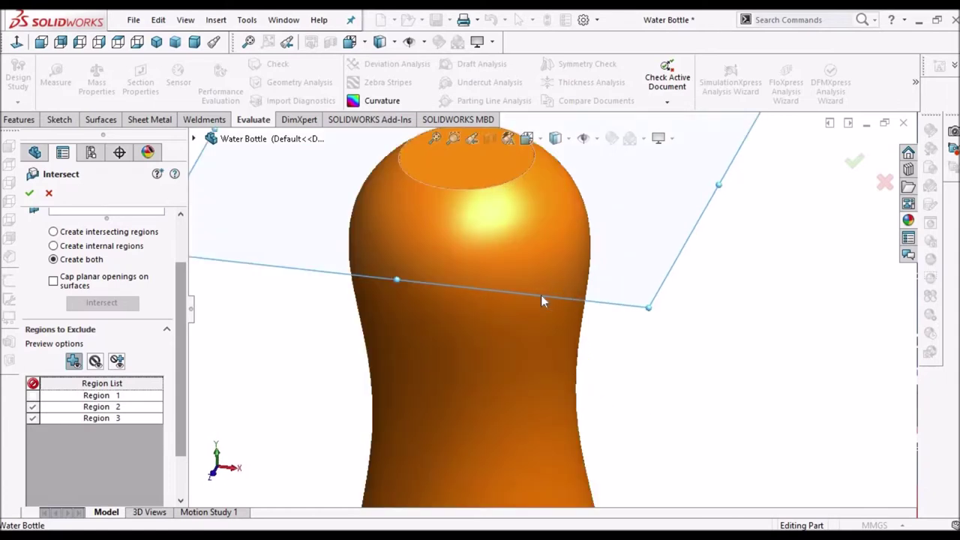
scroll(542, 300, up, 5)
middle_drag(535, 321, 507, 360)
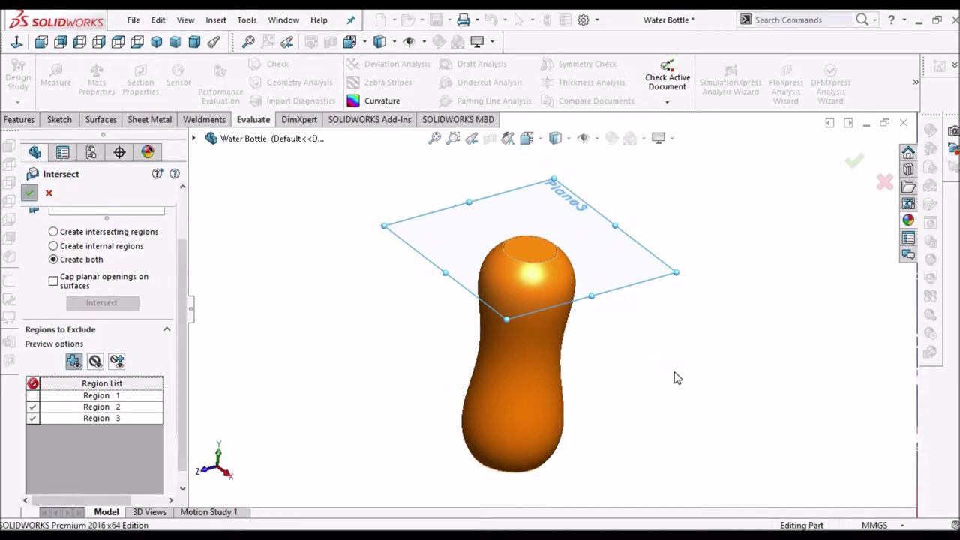
Confirm the Intersect and make the new inner-volume body transparent
middle_drag(674, 372, 563, 319)
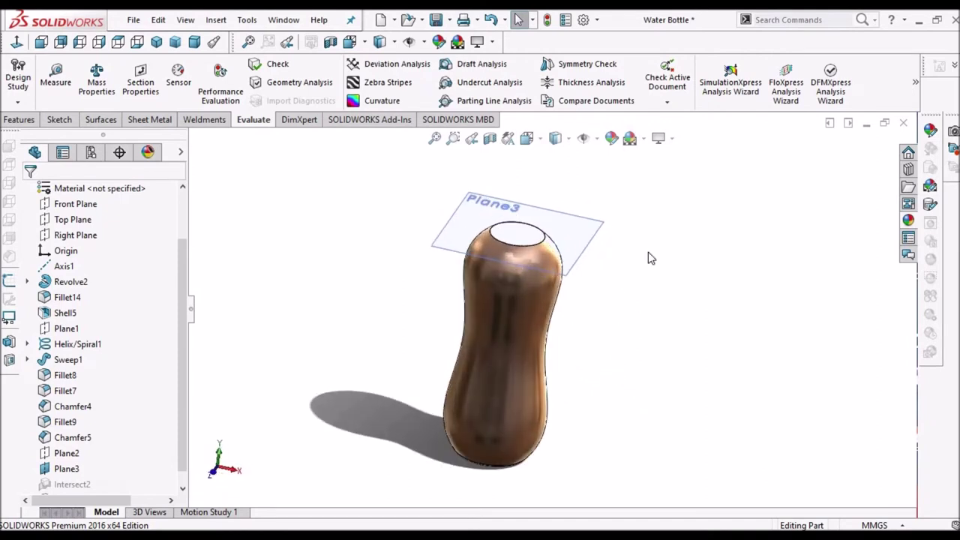
drag(706, 161, 367, 496)
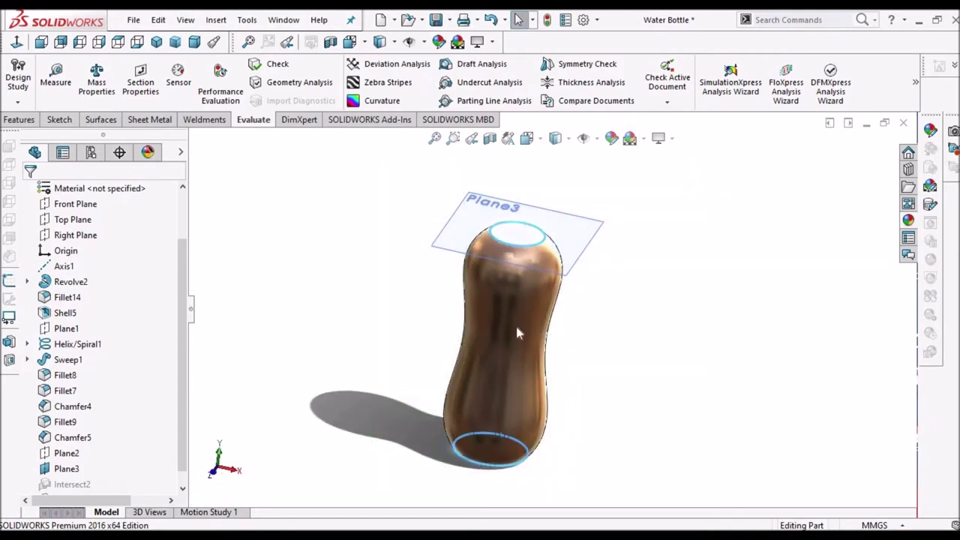
right_click(505, 282)
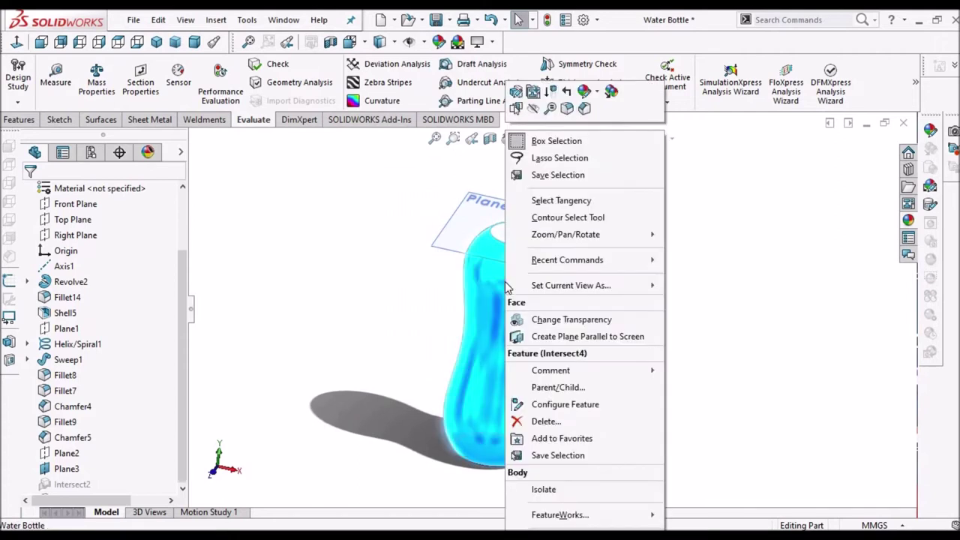
click(551, 319)
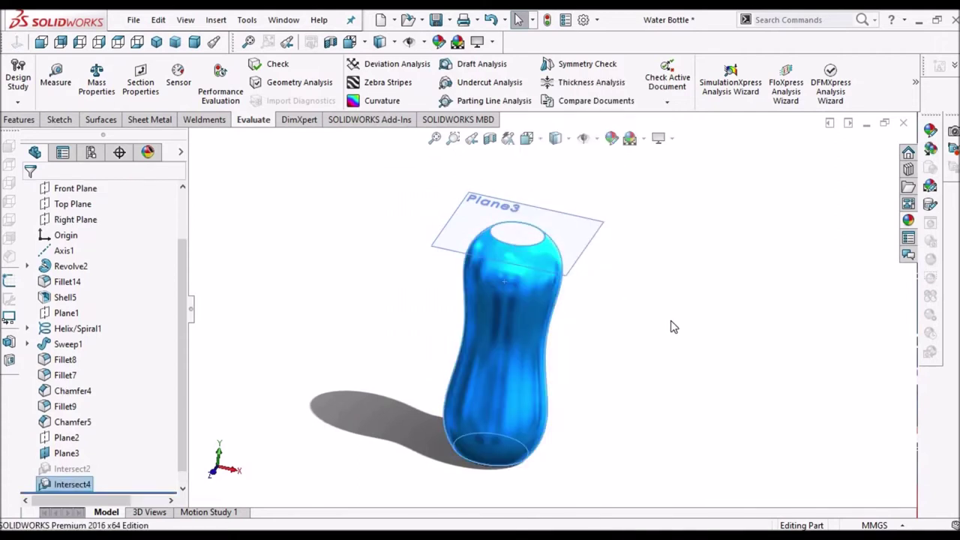
click(673, 327)
Orbit around the transparent volume body, then set the front and dimetric views
middle_drag(520, 362, 621, 456)
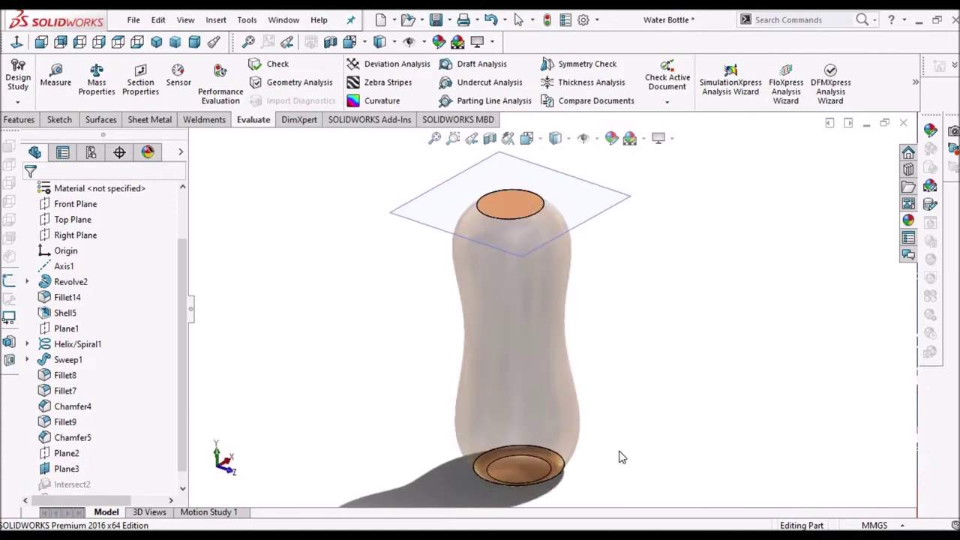
scroll(666, 239, up, 3)
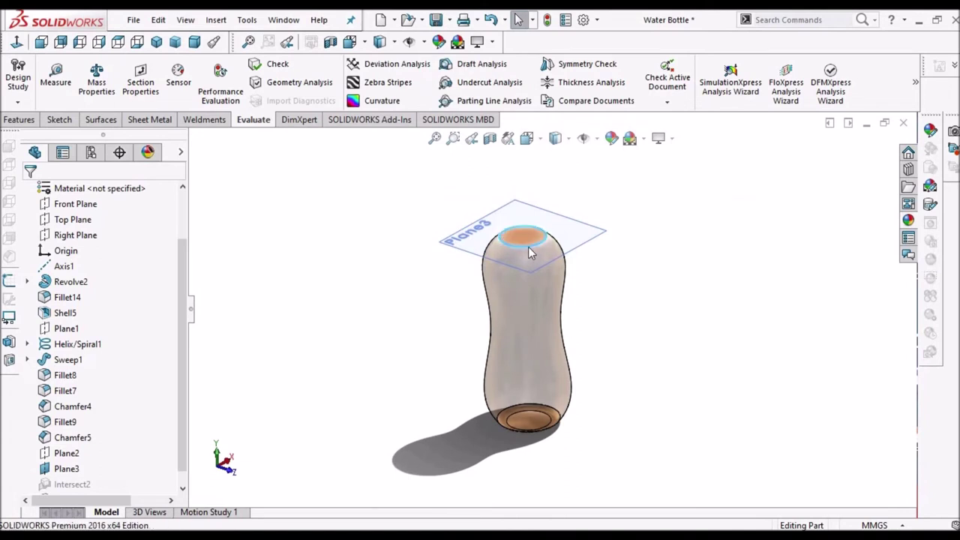
middle_drag(540, 250, 568, 266)
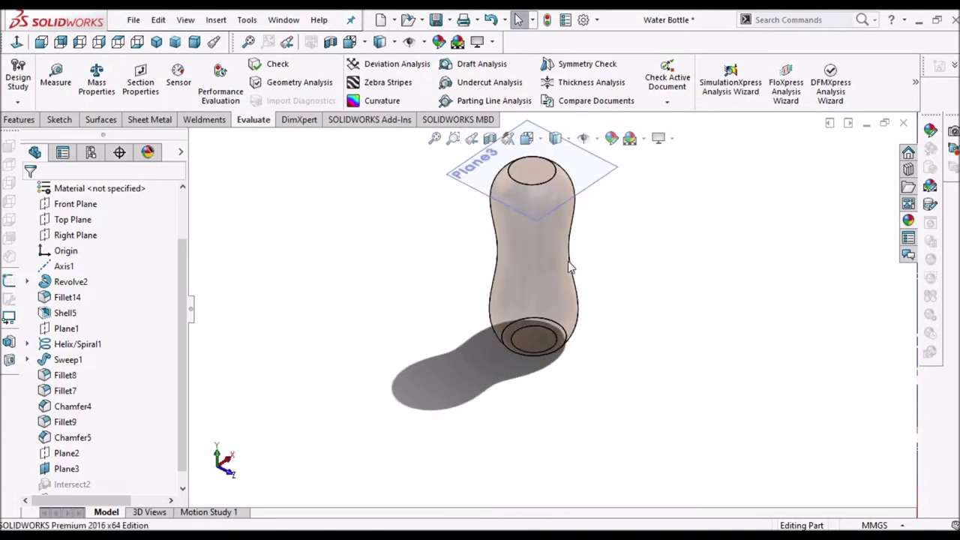
key(ctrl+1)
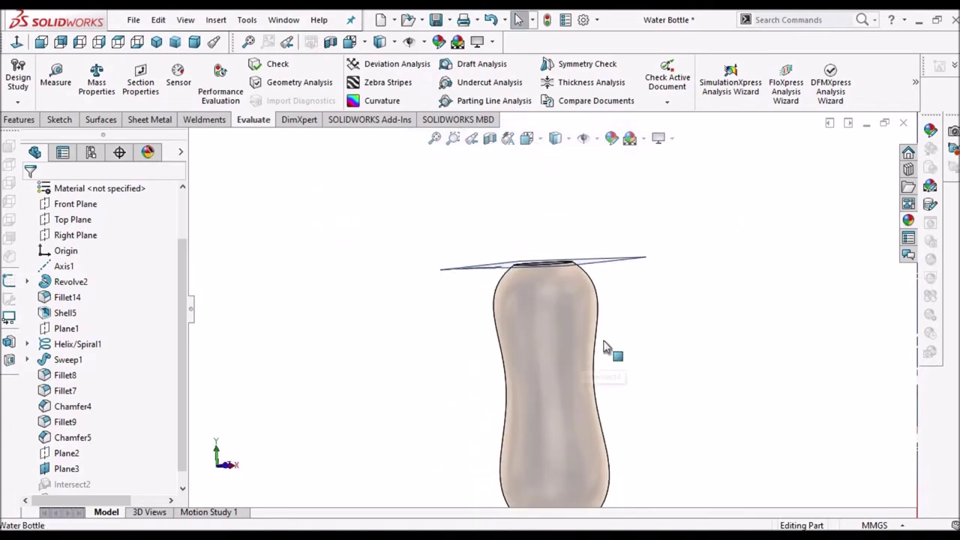
click(194, 41)
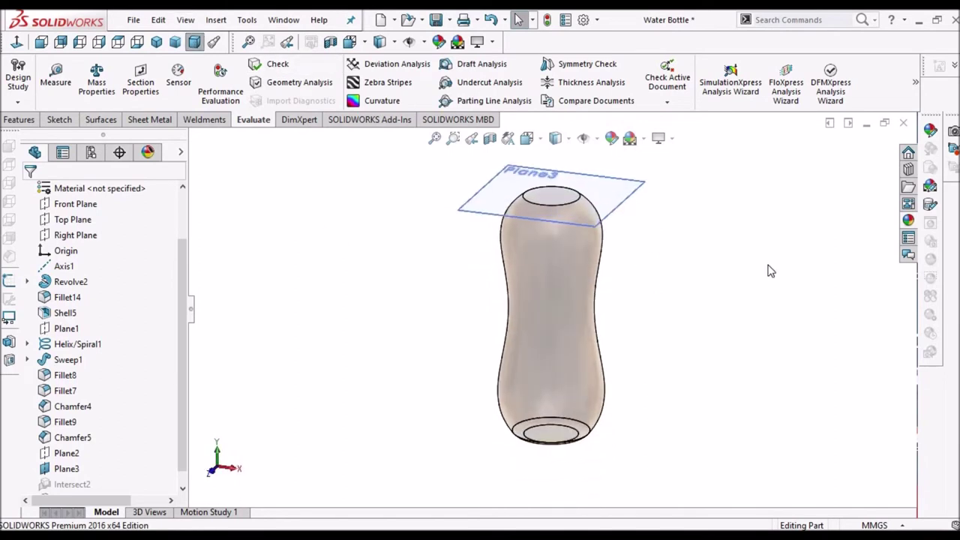
Open Mass Properties and copy the volume value 1225886.73 cubic millimeters
click(95, 82)
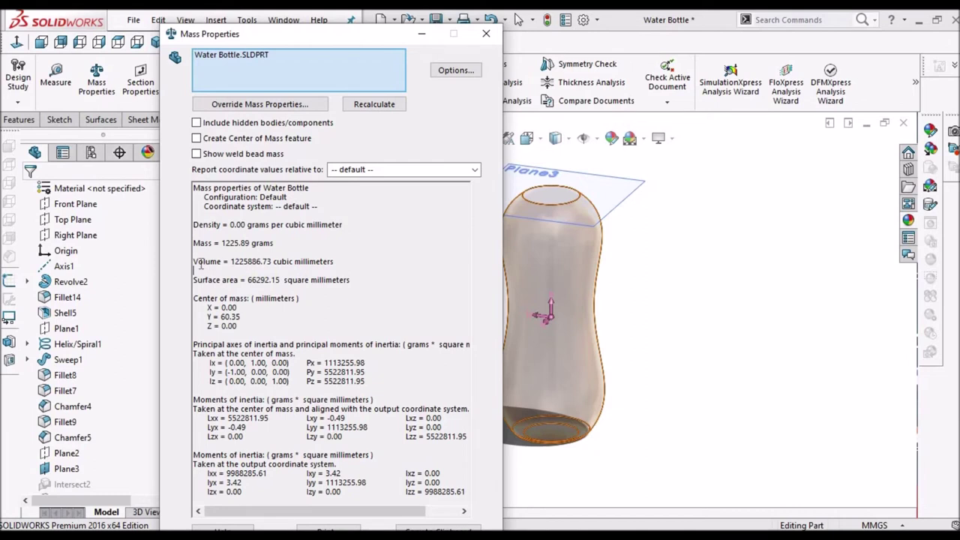
drag(193, 261, 320, 262)
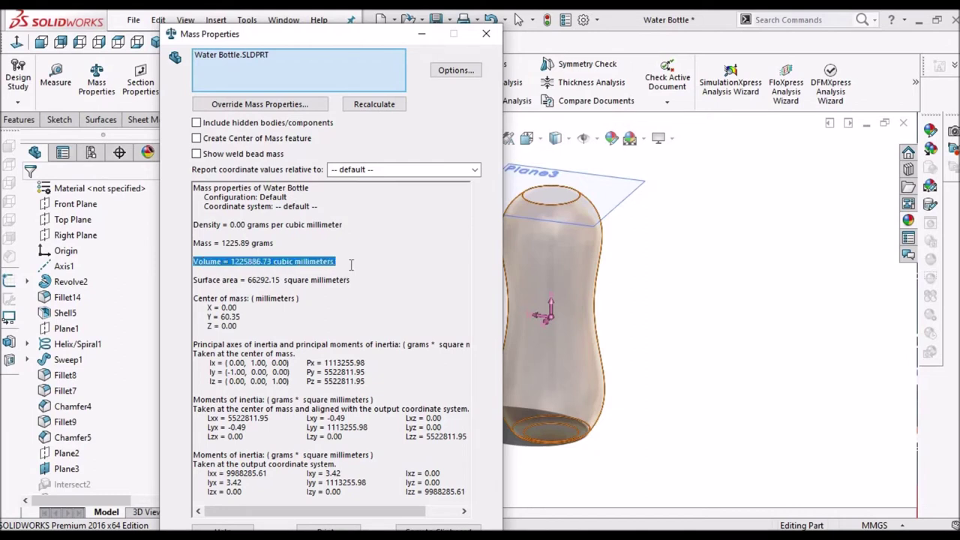
click(337, 269)
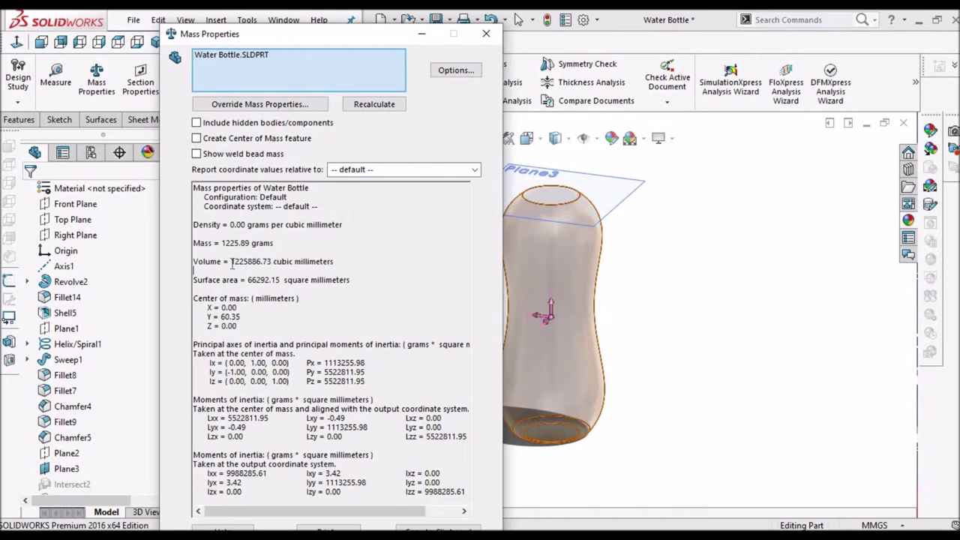
drag(231, 262, 266, 261)
right_click(250, 268)
click(275, 272)
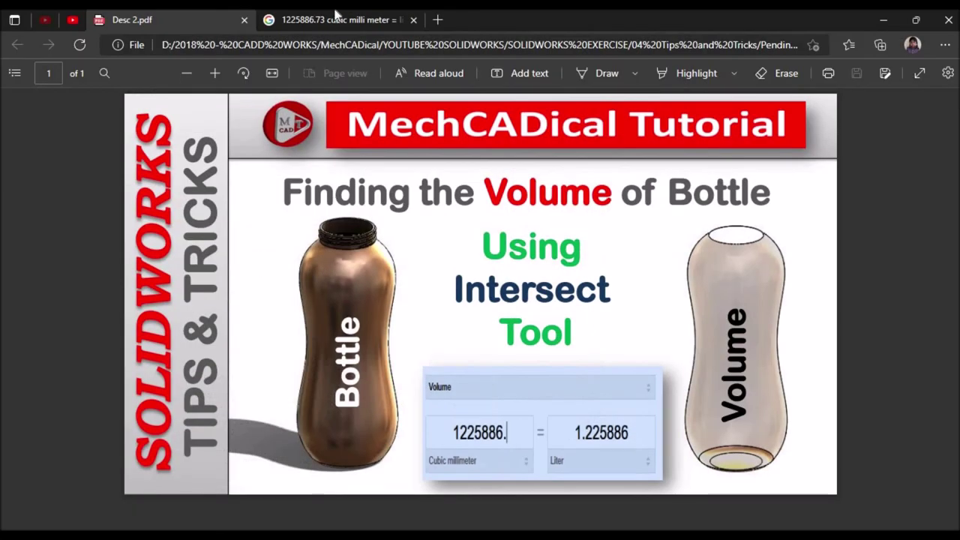
Paste the copied volume into Google's cubic millimeter field to get 1.225886 liters
click(336, 14)
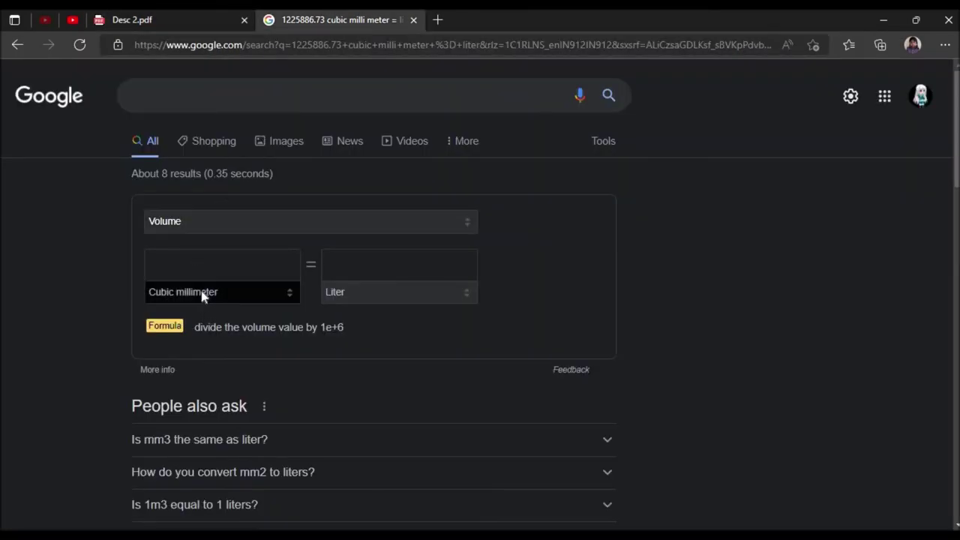
click(203, 263)
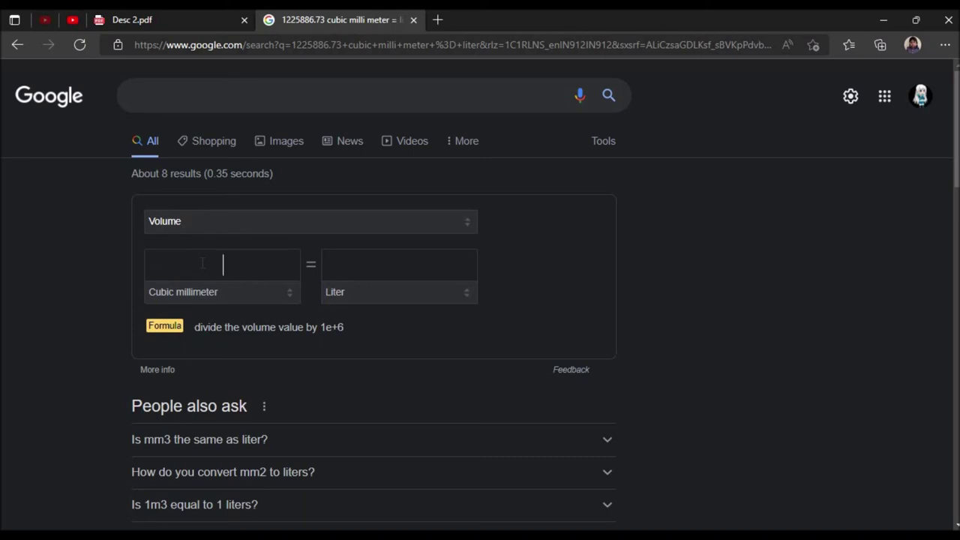
key(ctrl+v)
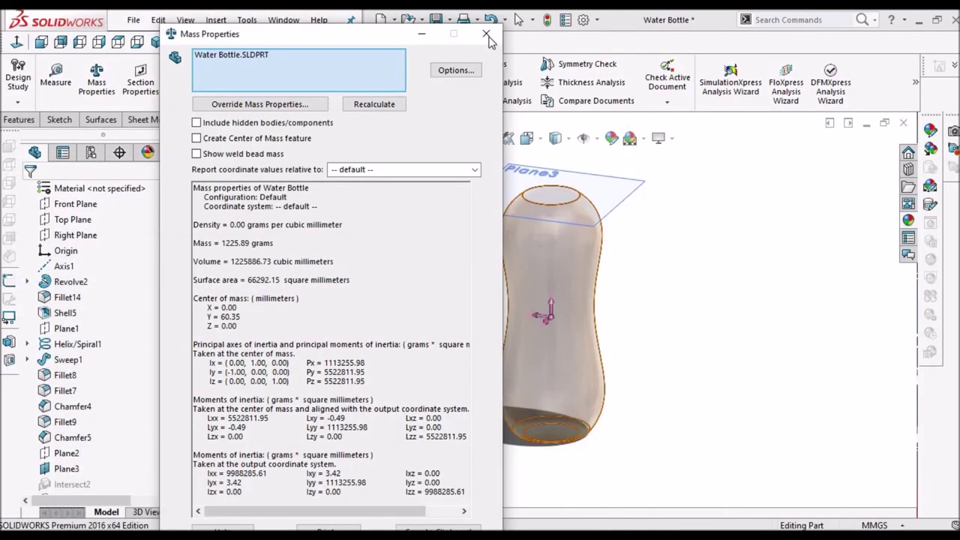
Close the Mass Properties results window
click(488, 38)
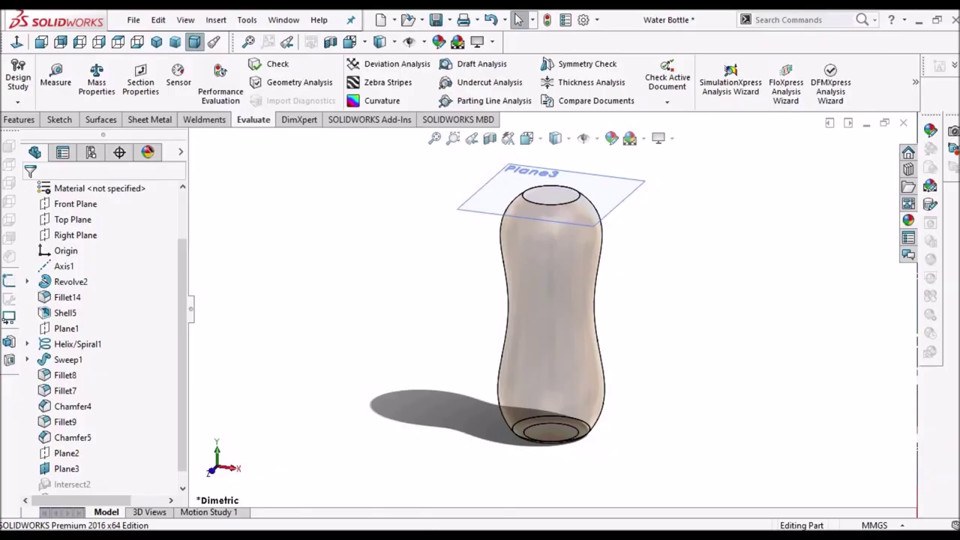